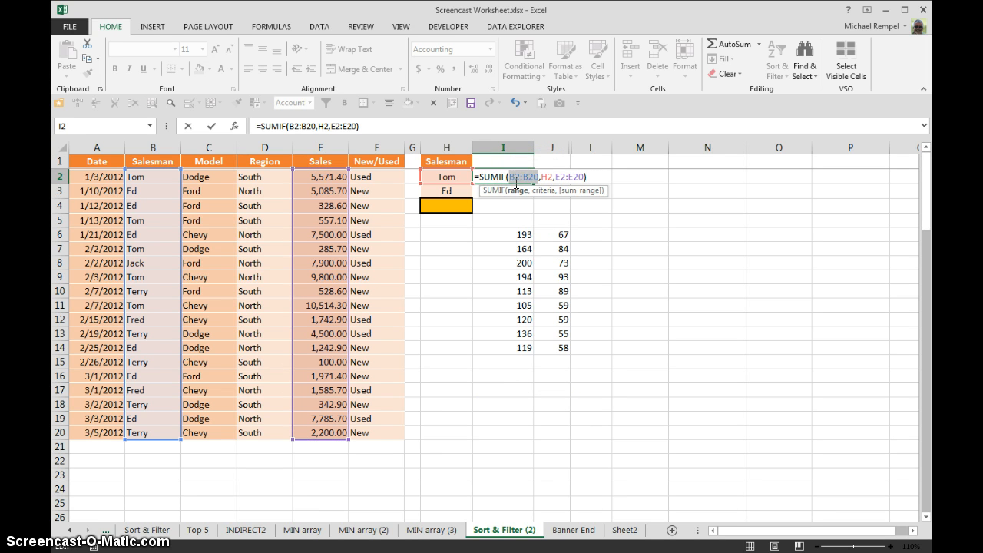
# Make the B2:B20 and E2:E20 ranges absolute in the SUMIF formula in I2, and fill the formula down to I3
pyautogui.press('F4')
pyautogui.click(605, 176)
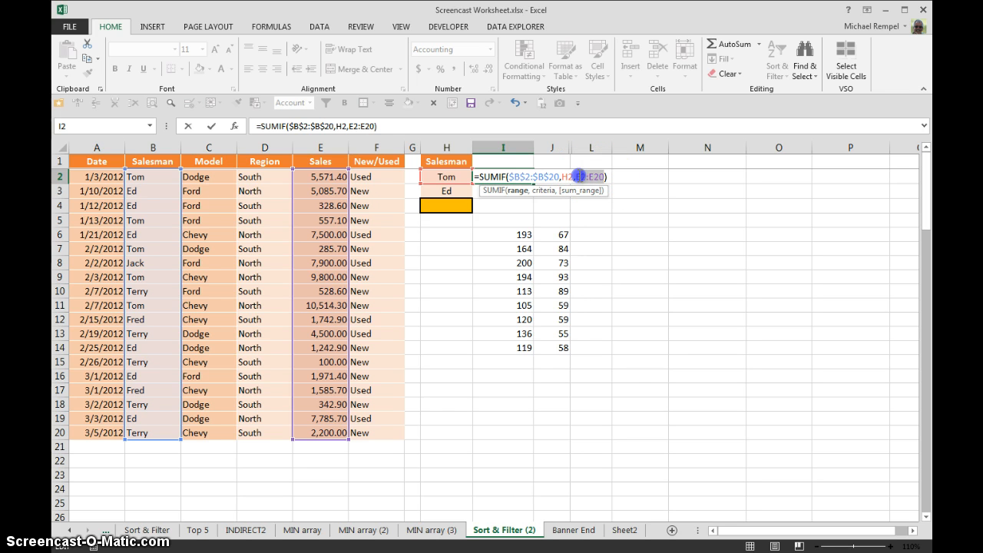
pyautogui.press('F4')
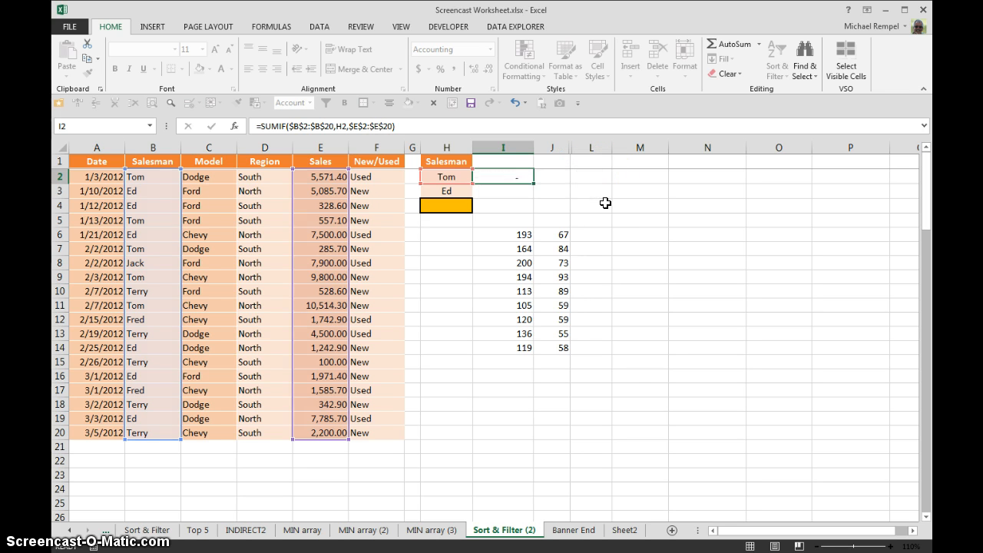
pyautogui.press('Return')
pyautogui.press('Up')
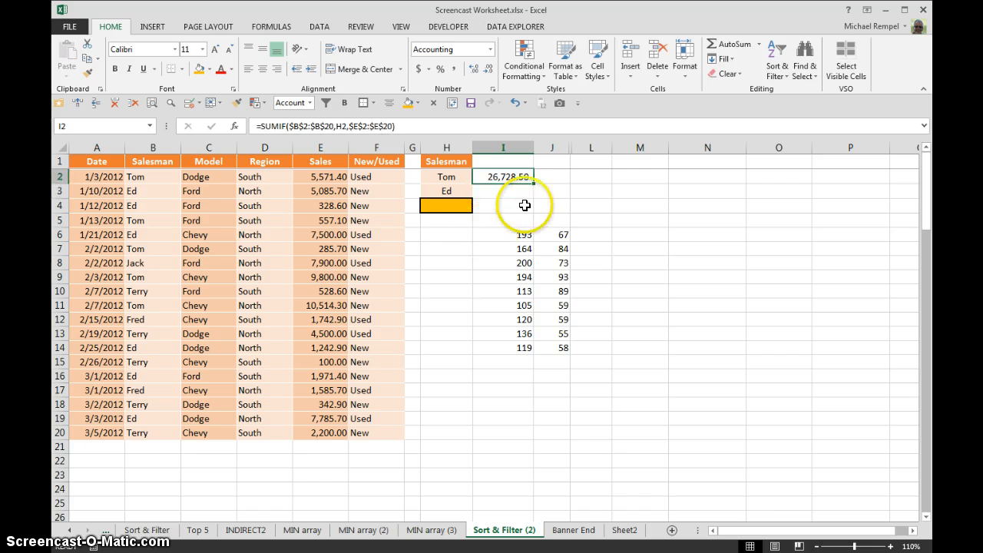
pyautogui.moveTo(535, 184); pyautogui.dragTo(485, 196)
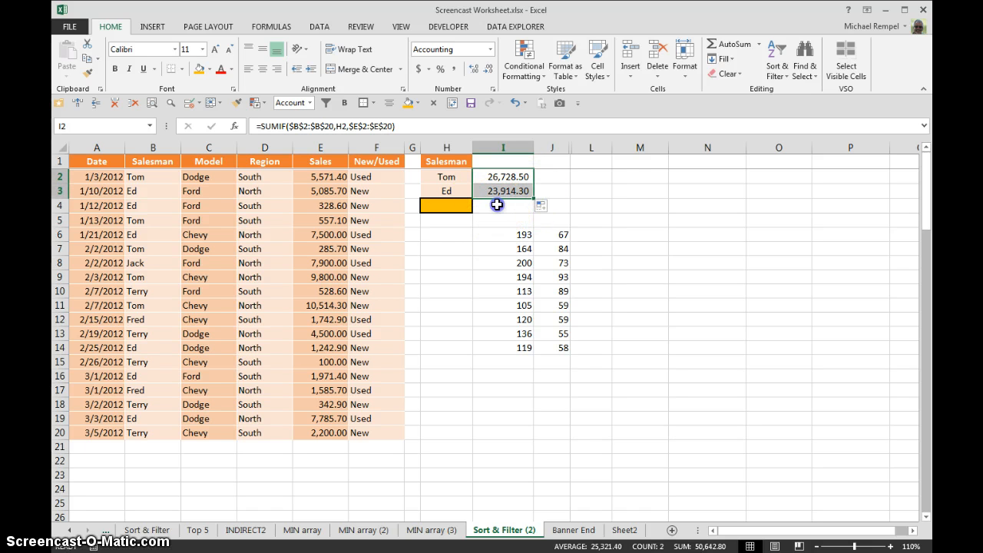
# Total the two salesmen's sales in I4 with =SUM(I2:I3), and review the formulas in I2 to I4
pyautogui.click(496, 205)
pyautogui.hotkey('alt', '=')
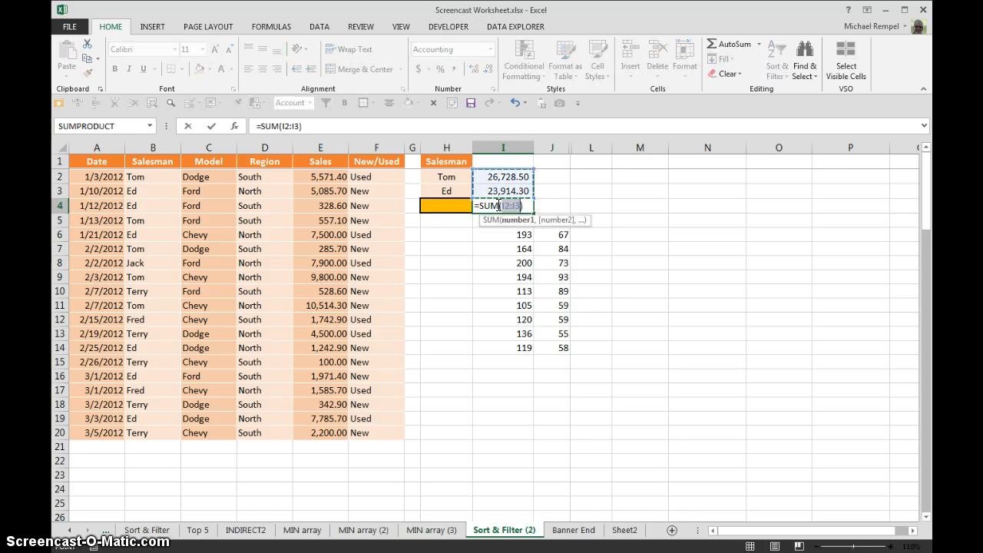
pyautogui.press('Return')
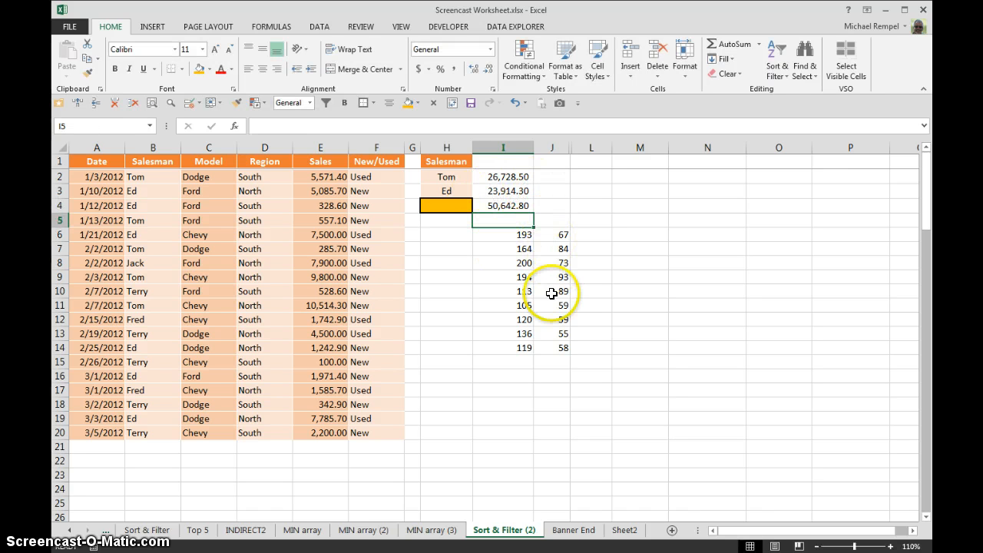
pyautogui.click(496, 180)
pyautogui.click(500, 190)
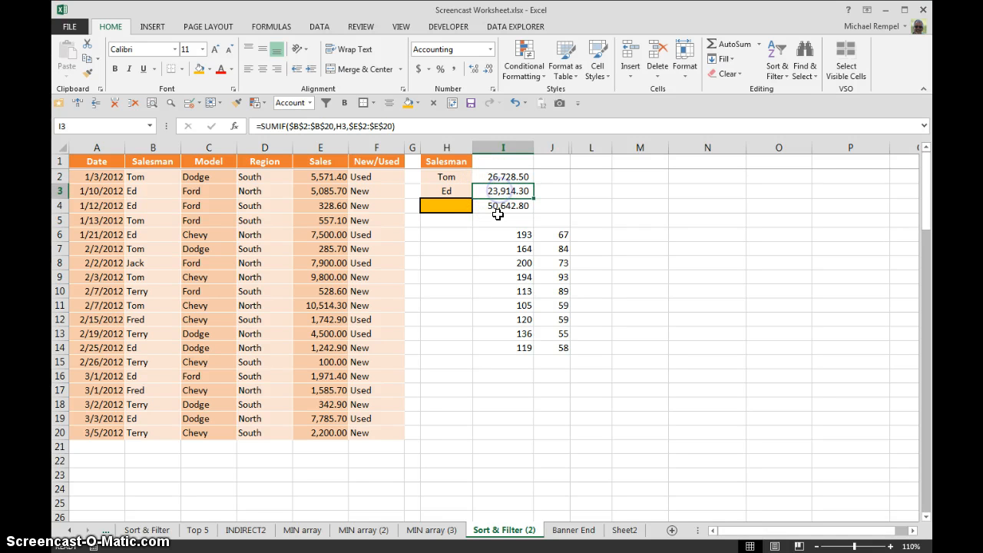
pyautogui.click(497, 209)
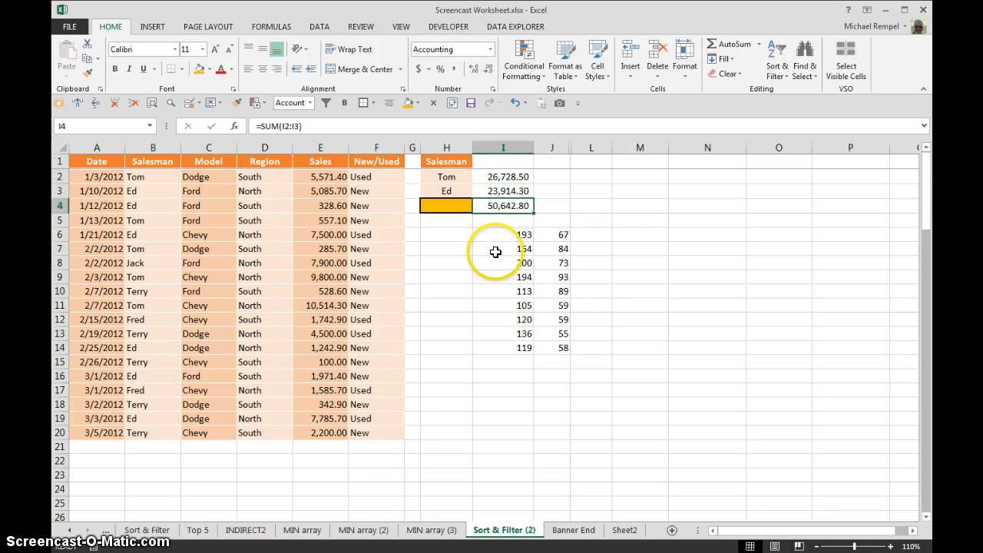
# Enter =SUMIFS(E2:E20,B2:B20,H2:H3) in the orange cell H4
pyautogui.click(447, 206)
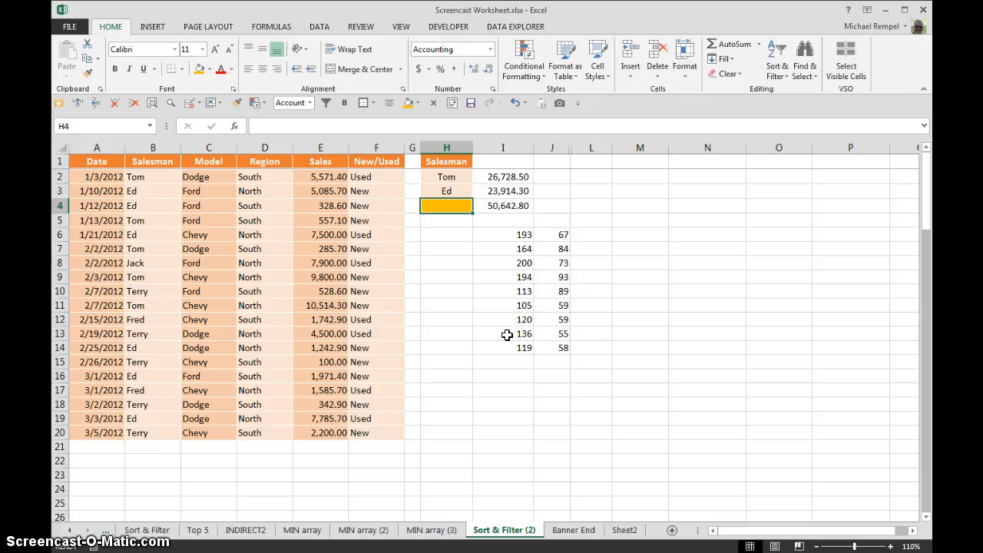
pyautogui.write('=sumifs')
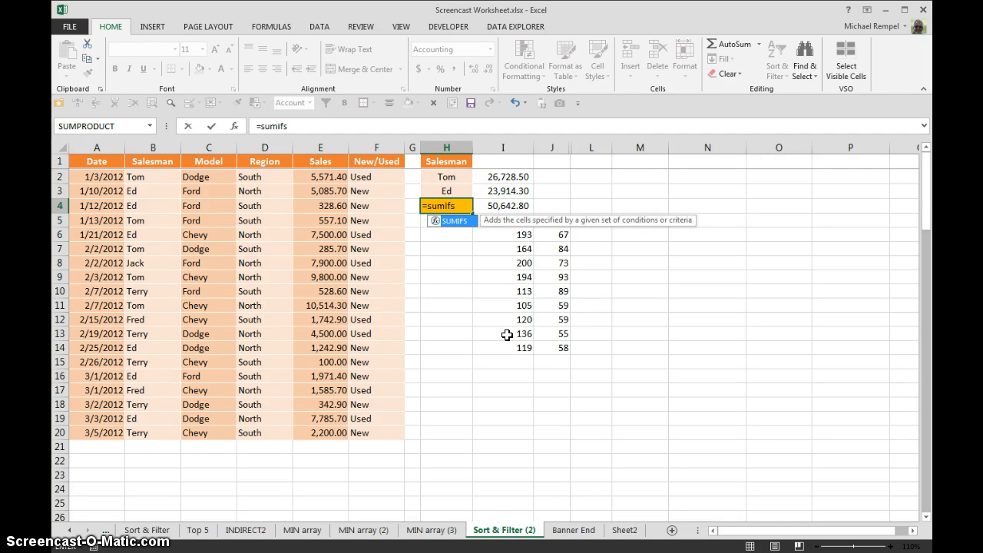
pyautogui.press('Tab')
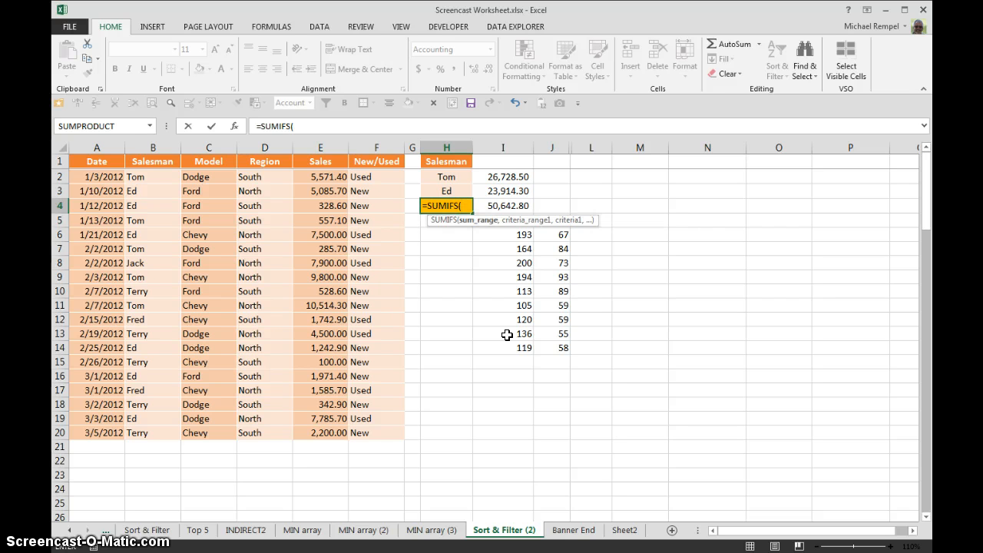
pyautogui.moveTo(315, 177); pyautogui.dragTo(329, 434)
pyautogui.write(',')
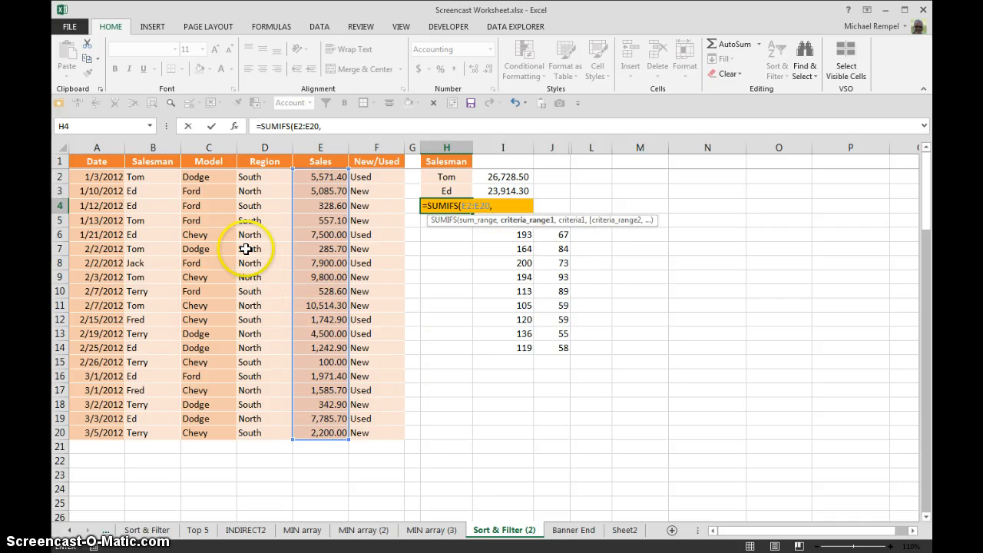
pyautogui.moveTo(158, 179); pyautogui.dragTo(166, 437)
pyautogui.write(',')
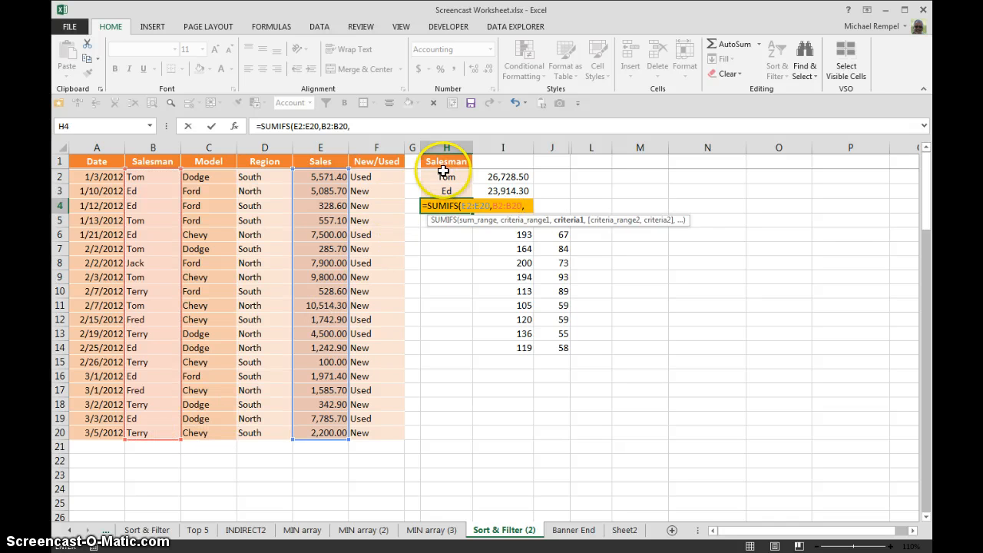
pyautogui.moveTo(443, 172); pyautogui.dragTo(444, 190)
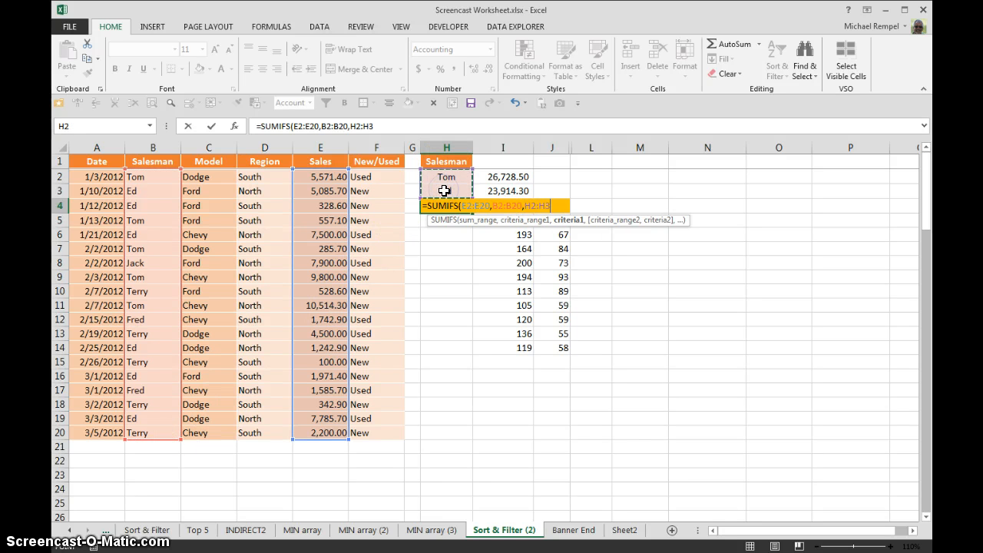
pyautogui.write(')')
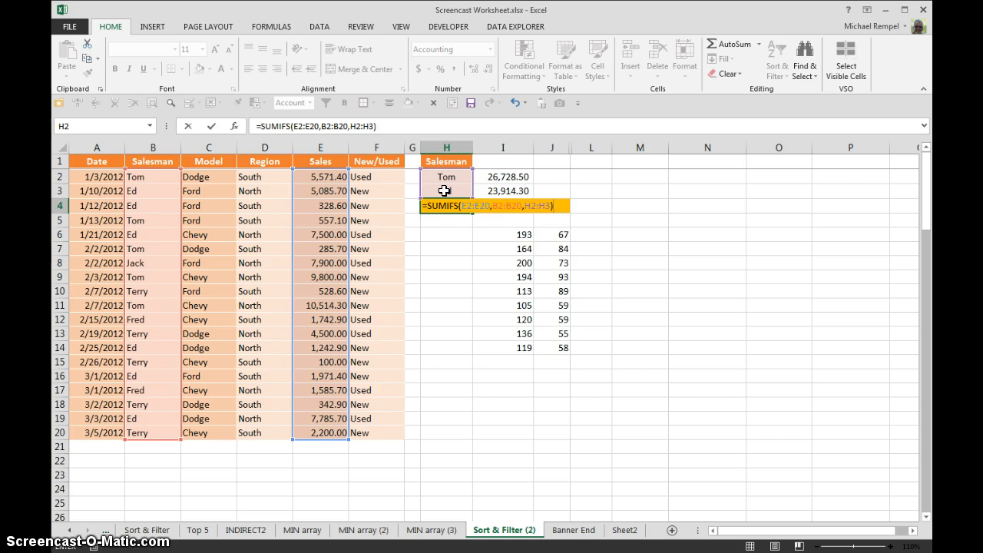
pyautogui.press('Return')
pyautogui.press('Up')
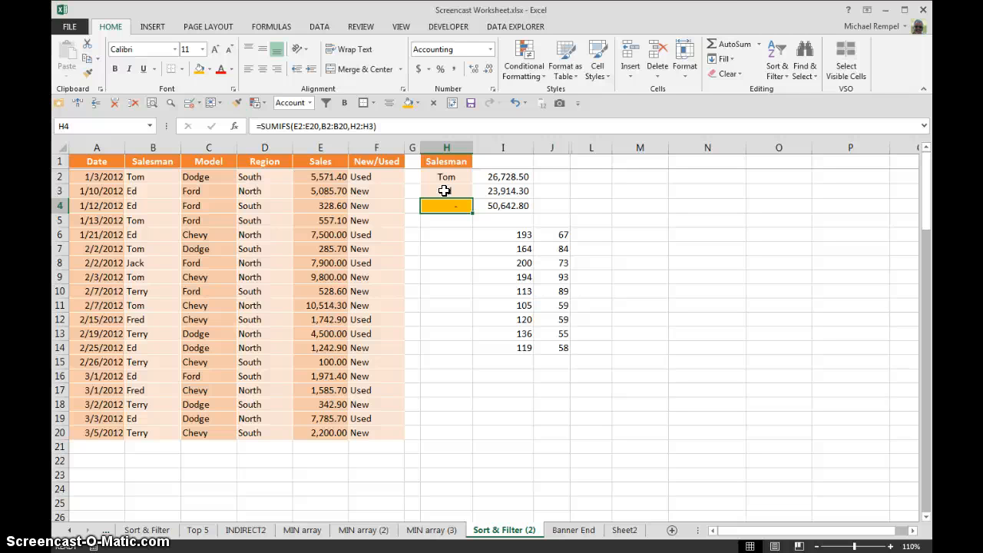
# Wrap the SUMIFS formula in H4 in SUMPRODUCT, and compare the cell with the total in I4
pyautogui.click(431, 209)
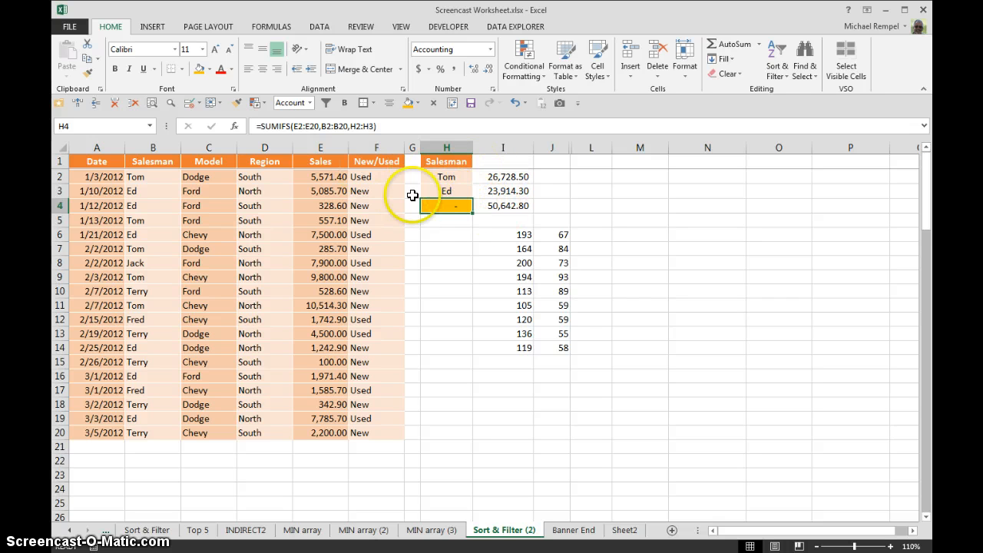
pyautogui.click(258, 126)
pyautogui.write('sumproduct')
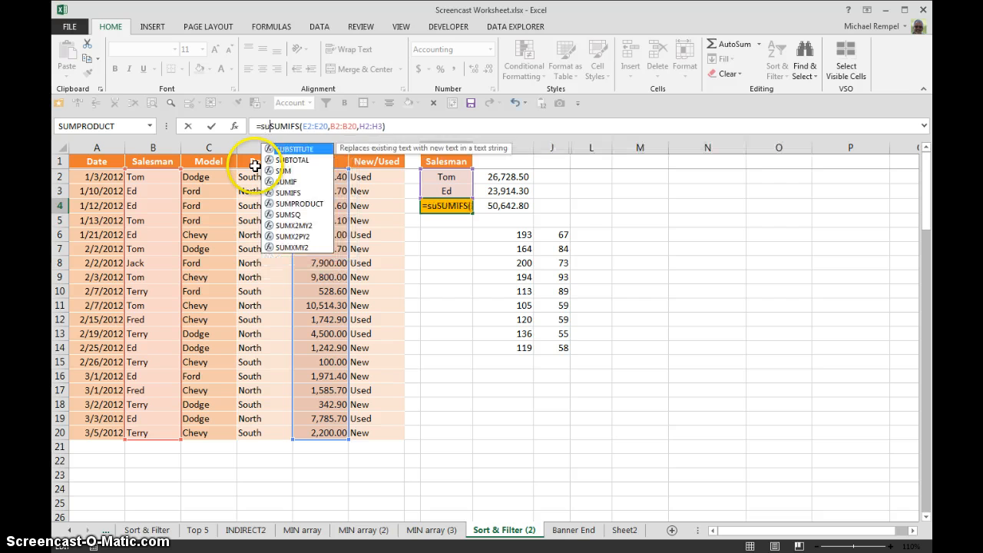
pyautogui.press('Tab')
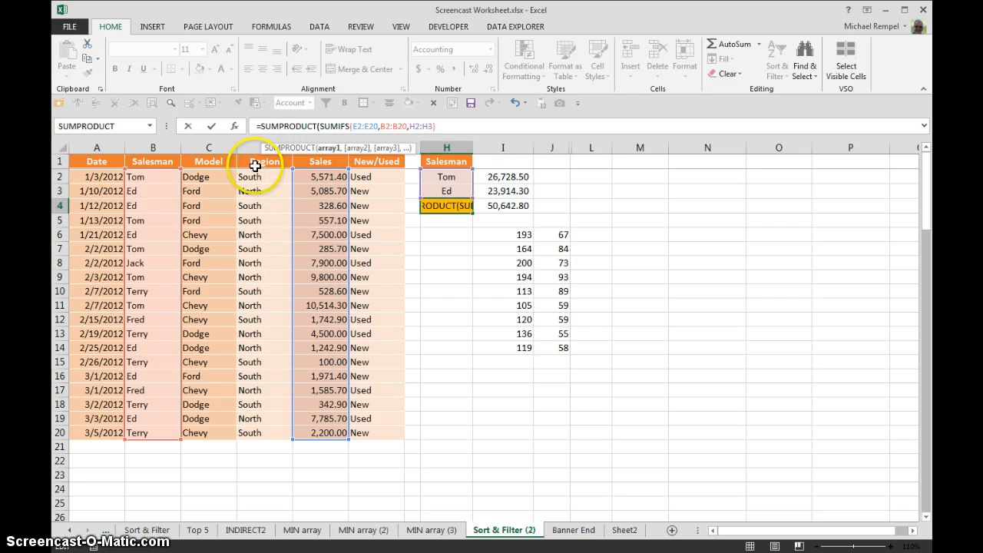
pyautogui.click(449, 124)
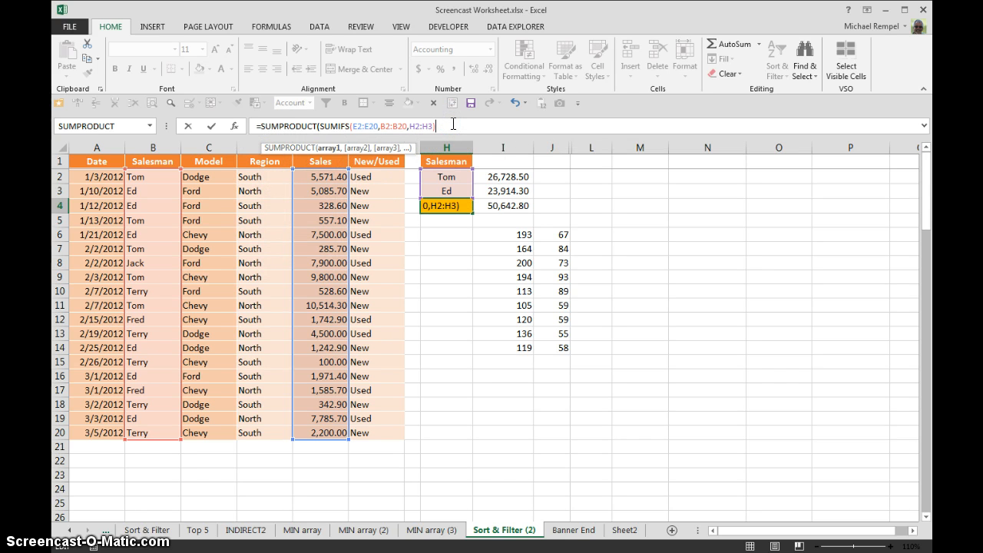
pyautogui.write(')')
pyautogui.press('Return')
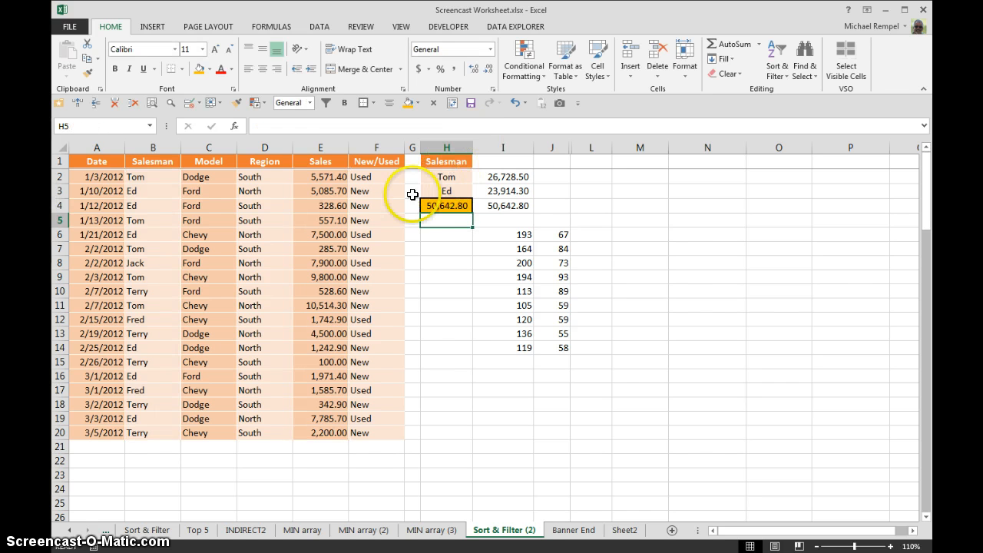
pyautogui.click(442, 205)
pyautogui.click(491, 205)
pyautogui.click(451, 206)
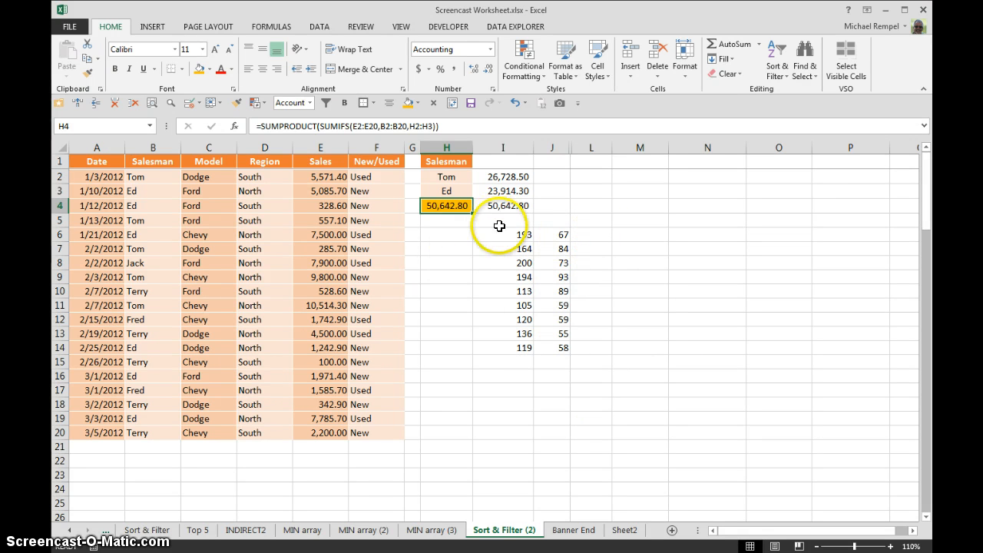
# Enter =I6-J6 in L6 and fill the formula down to L14
pyautogui.click(602, 237)
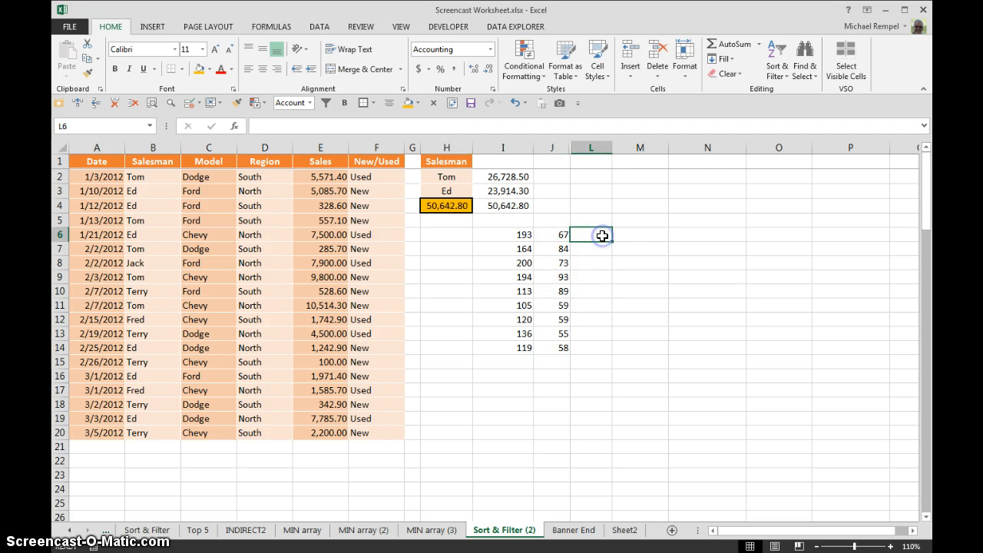
pyautogui.write('=')
pyautogui.click(509, 234)
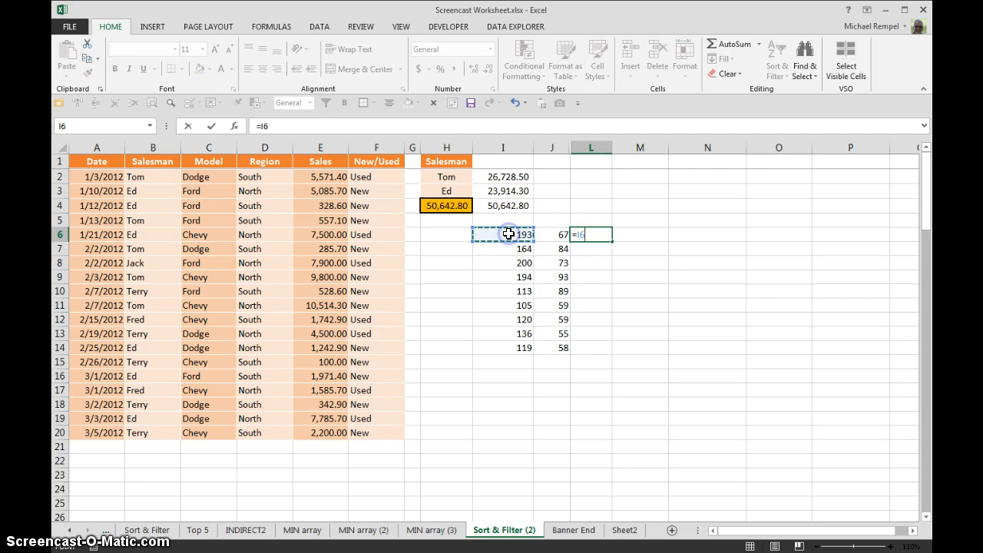
pyautogui.write('-')
pyautogui.click(556, 235)
pyautogui.press('Return')
pyautogui.click(605, 236)
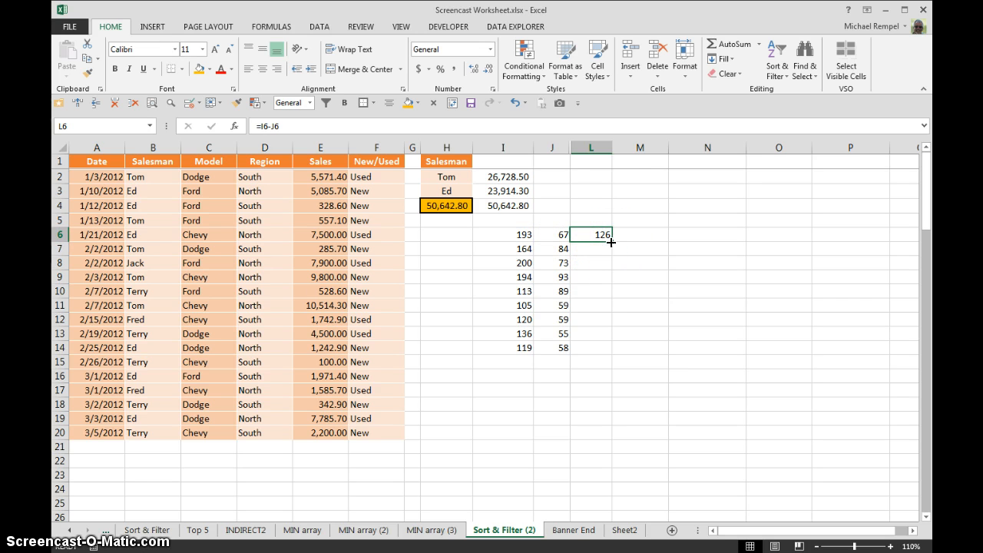
pyautogui.doubleClick(611, 242)
# Add an AutoSum total of the column L differences in L15
pyautogui.click(591, 360)
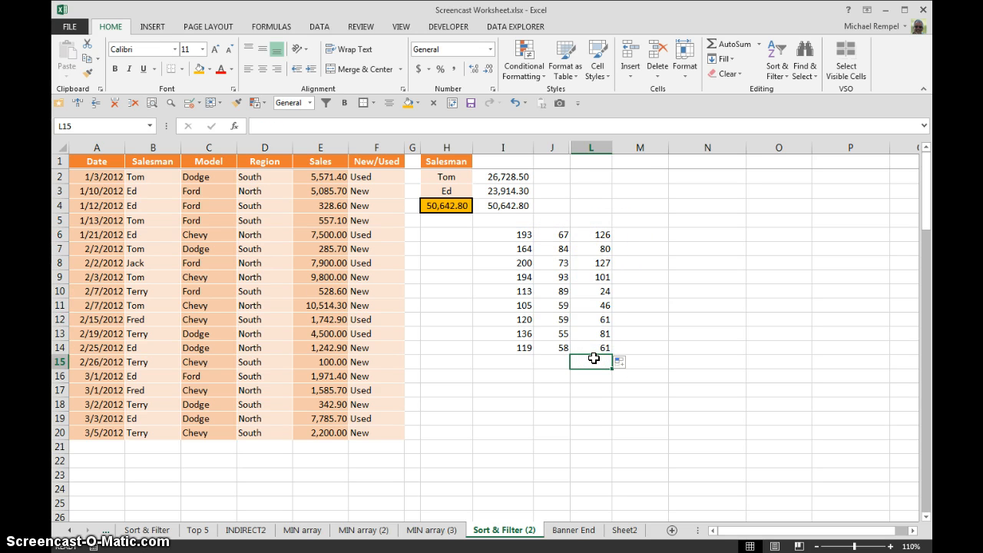
pyautogui.hotkey('alt', '=')
pyautogui.press('Return')
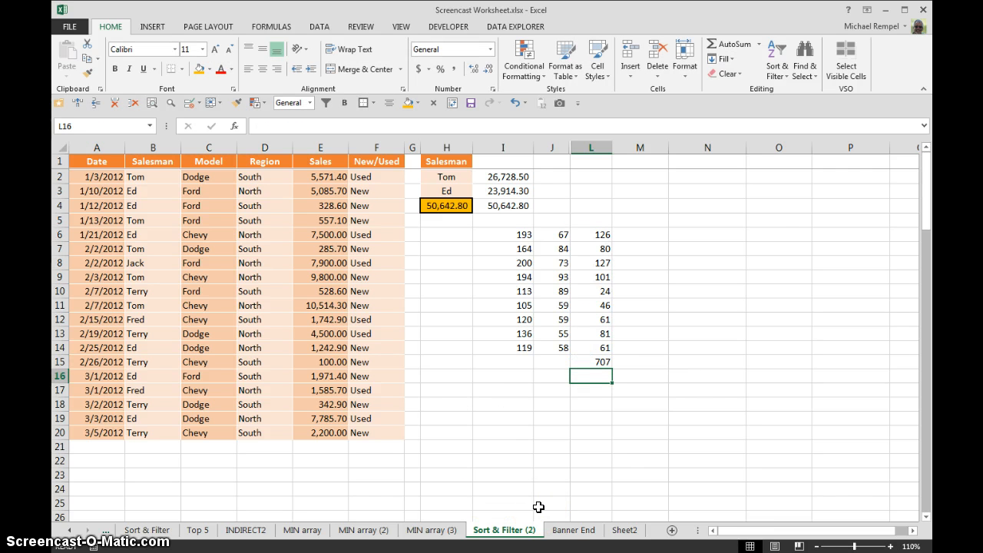
# Enter =I6:I14-J6:J14 in L16 to subtract the two ranges in one formula
pyautogui.write('=')
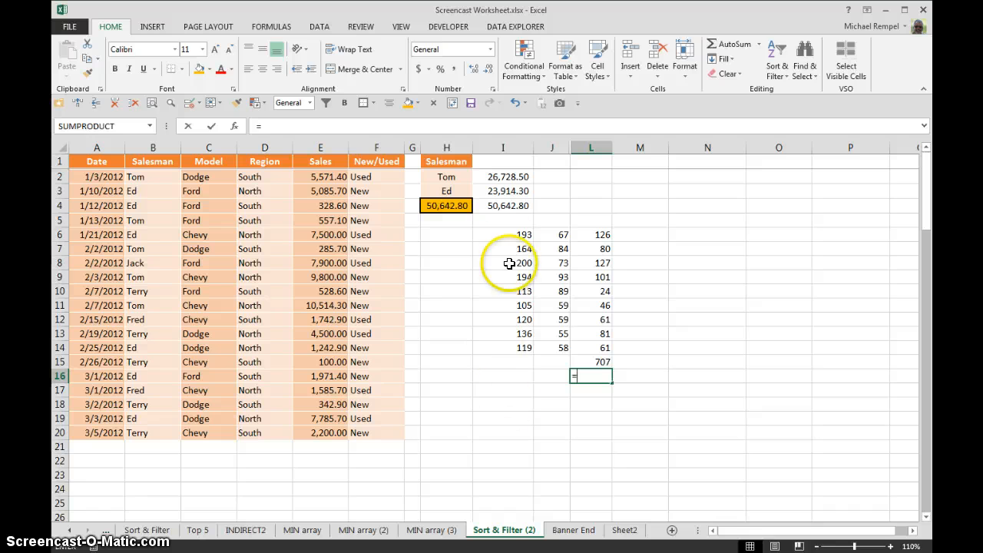
pyautogui.moveTo(512, 235); pyautogui.dragTo(518, 349)
pyautogui.write('-')
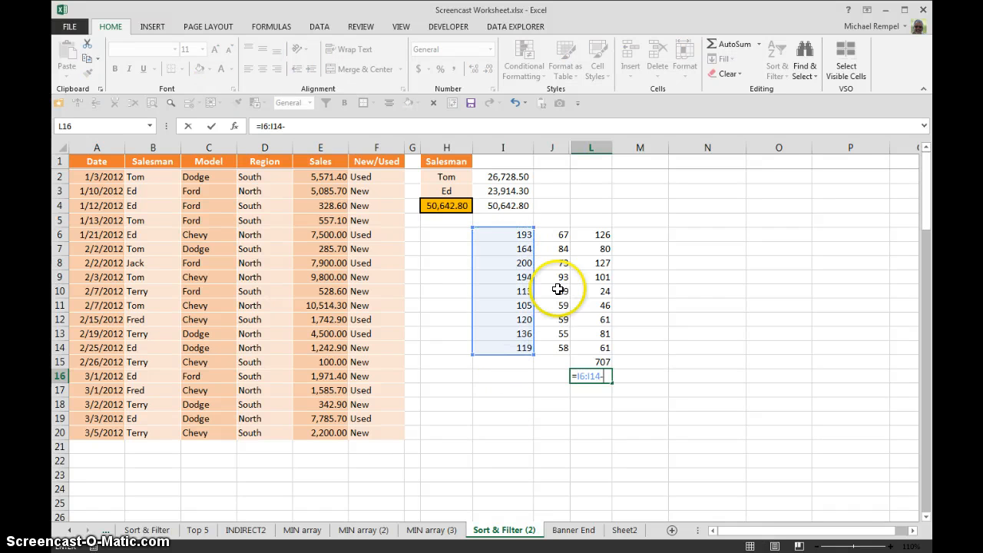
pyautogui.moveTo(553, 234); pyautogui.dragTo(548, 351)
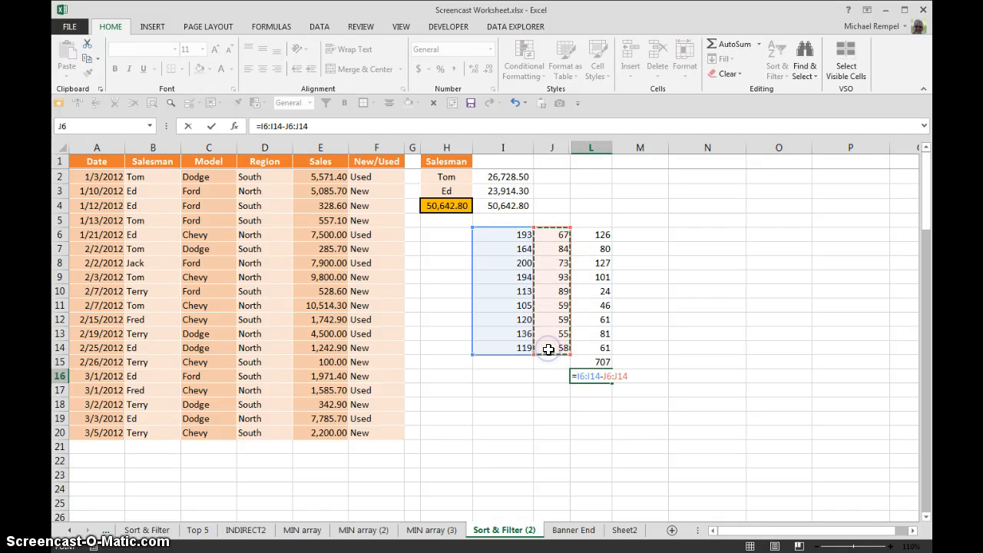
pyautogui.press('Return')
pyautogui.press('Up')
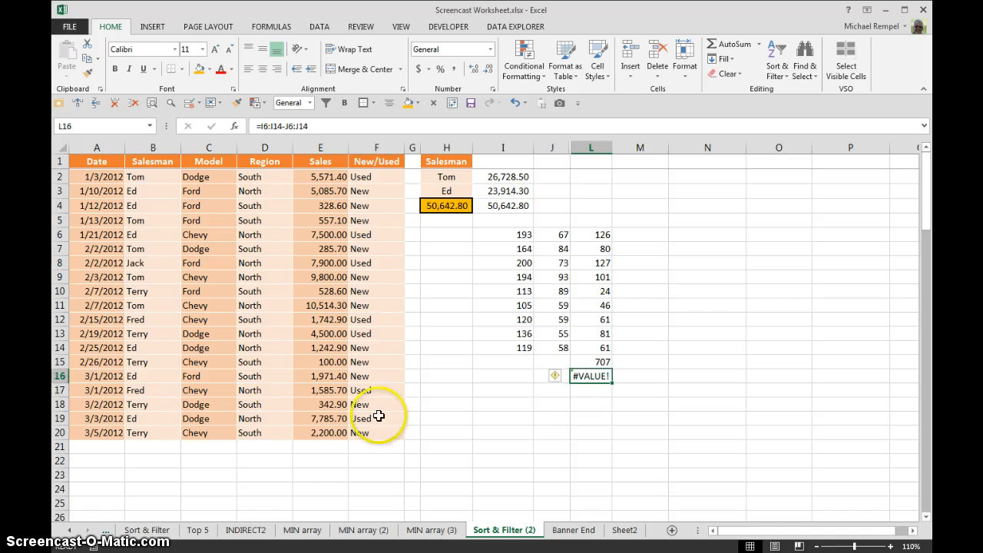
# Wrap the range subtraction in L16 in SUMPRODUCT so the formula reads =SUMPRODUCT(I6:I14-J6:J14)
pyautogui.click(262, 126)
pyautogui.write('sump')
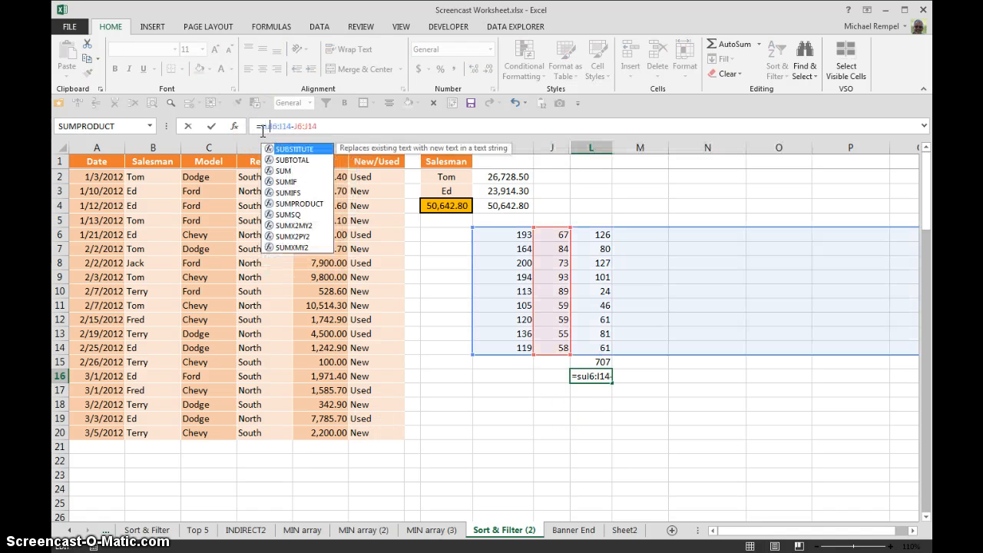
pyautogui.press('Tab')
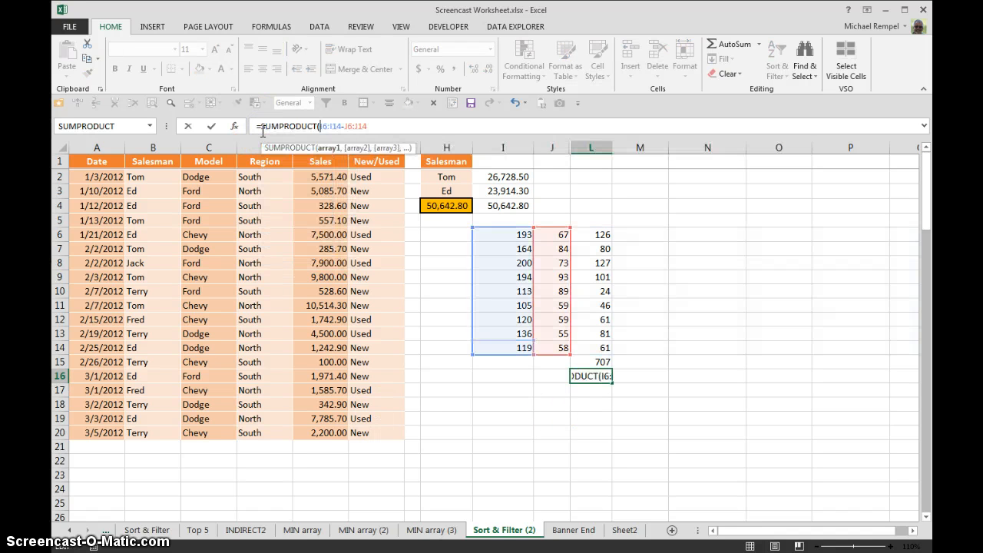
pyautogui.click(378, 124)
pyautogui.write(')')
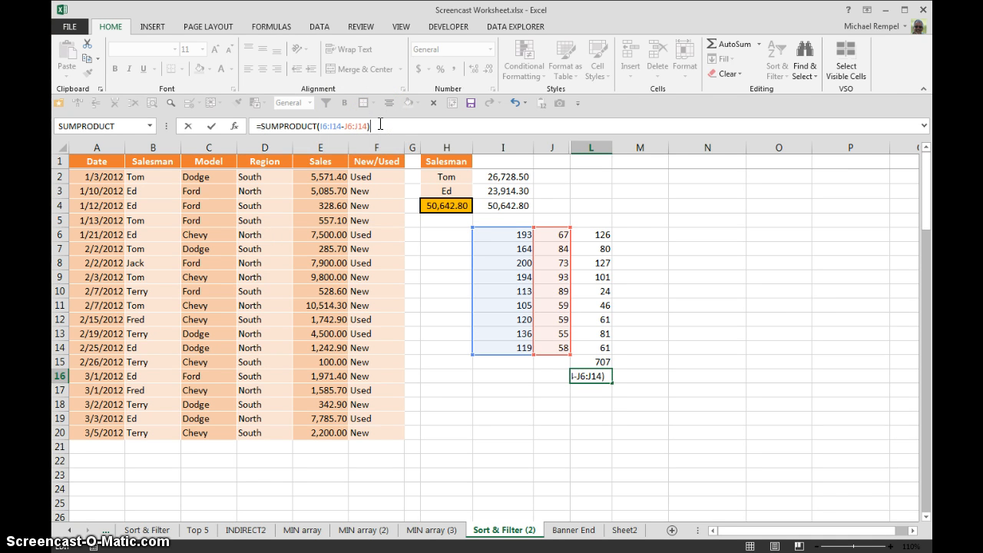
pyautogui.press('Return')
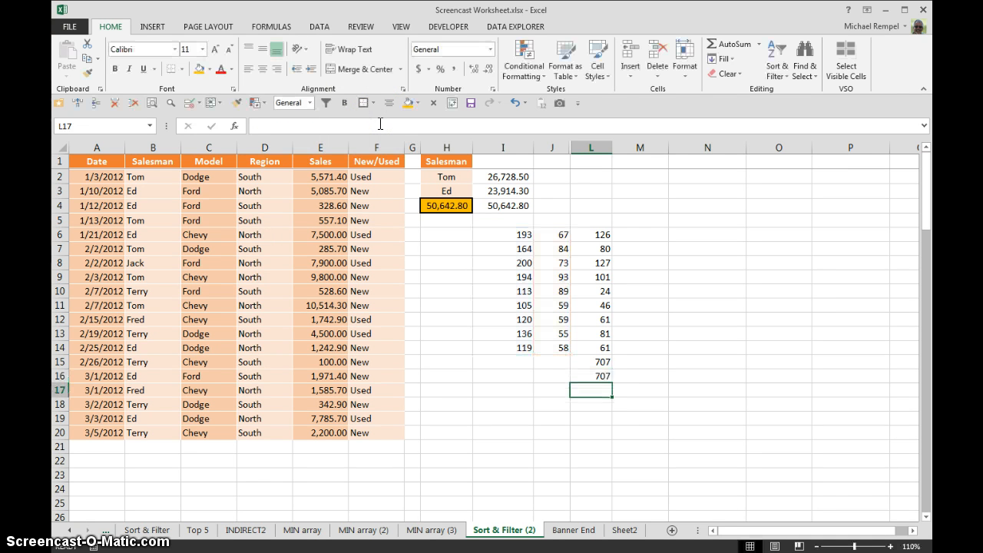
# Unhide the percentage column K between columns J and L and review rows 6 to 14 of columns I through L
pyautogui.click(591, 375)
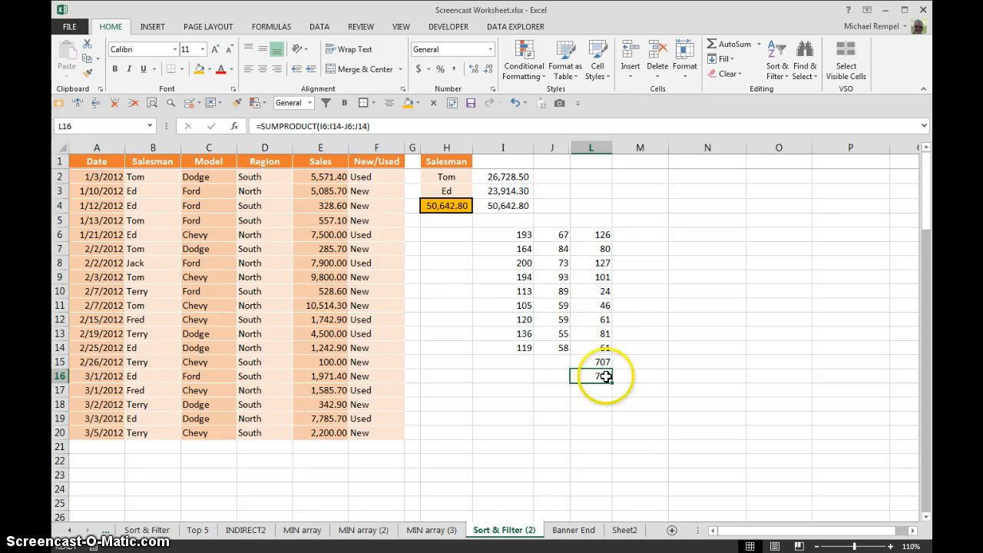
pyautogui.doubleClick(570, 146)
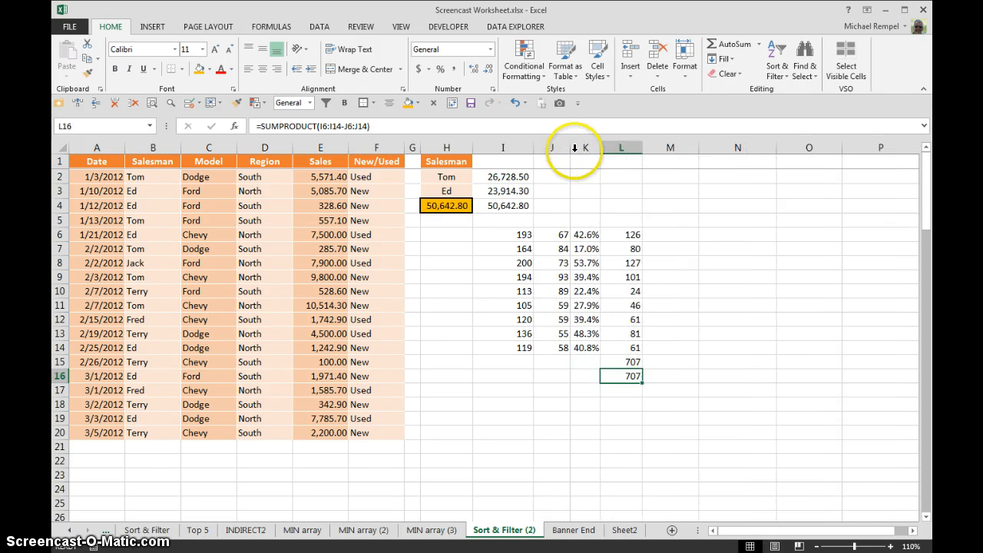
pyautogui.moveTo(514, 237); pyautogui.dragTo(515, 348)
pyautogui.moveTo(551, 235); pyautogui.dragTo(557, 341)
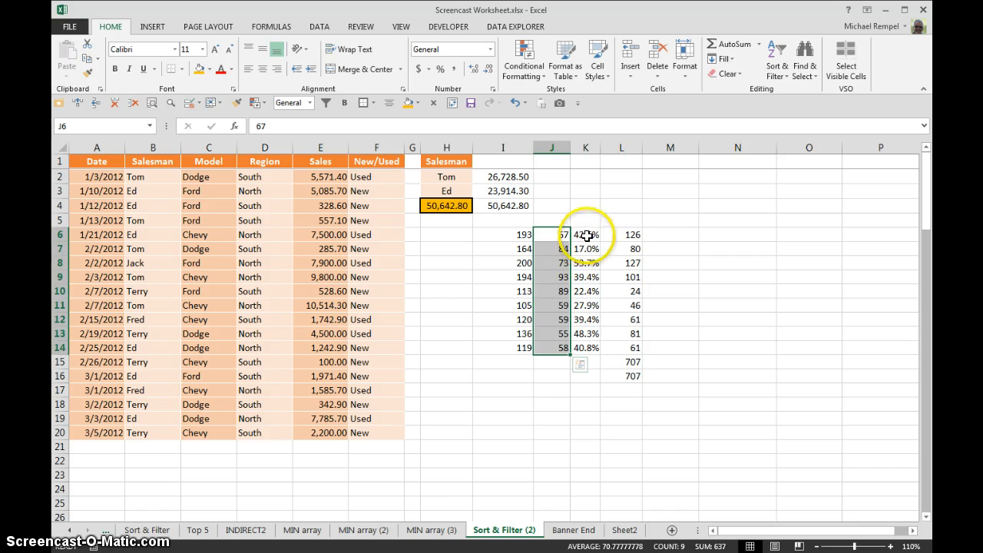
pyautogui.moveTo(582, 235); pyautogui.dragTo(595, 350)
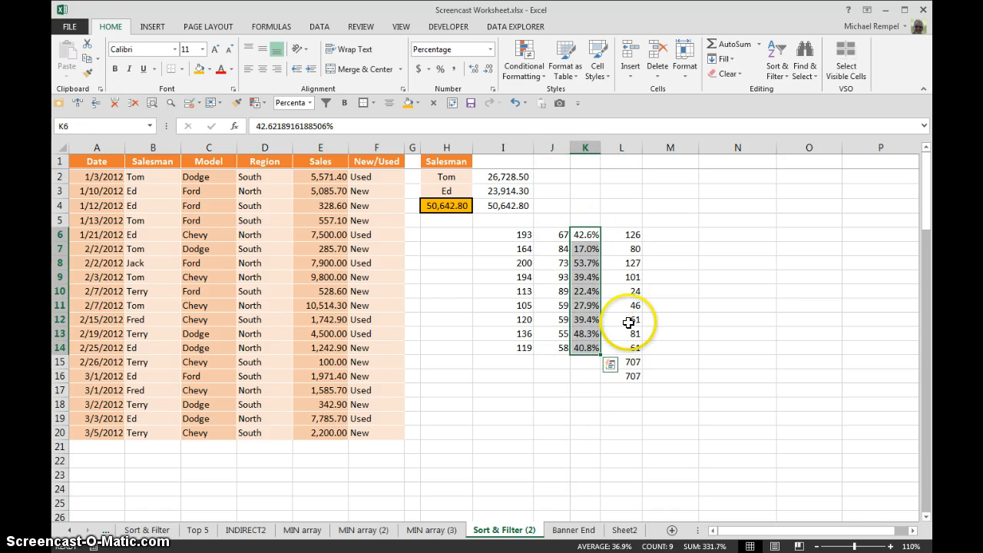
pyautogui.moveTo(682, 305); pyautogui.dragTo(680, 293)
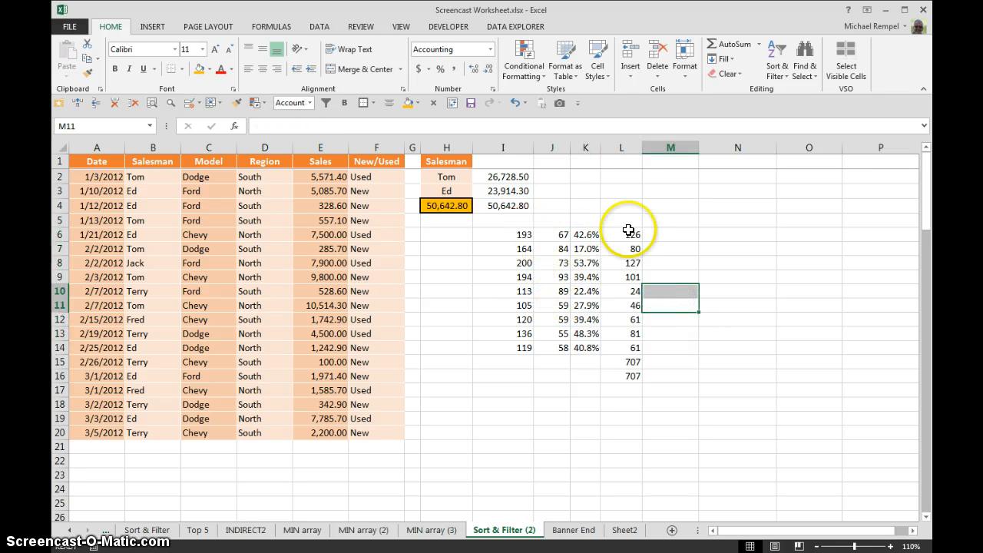
pyautogui.moveTo(631, 234); pyautogui.dragTo(628, 342)
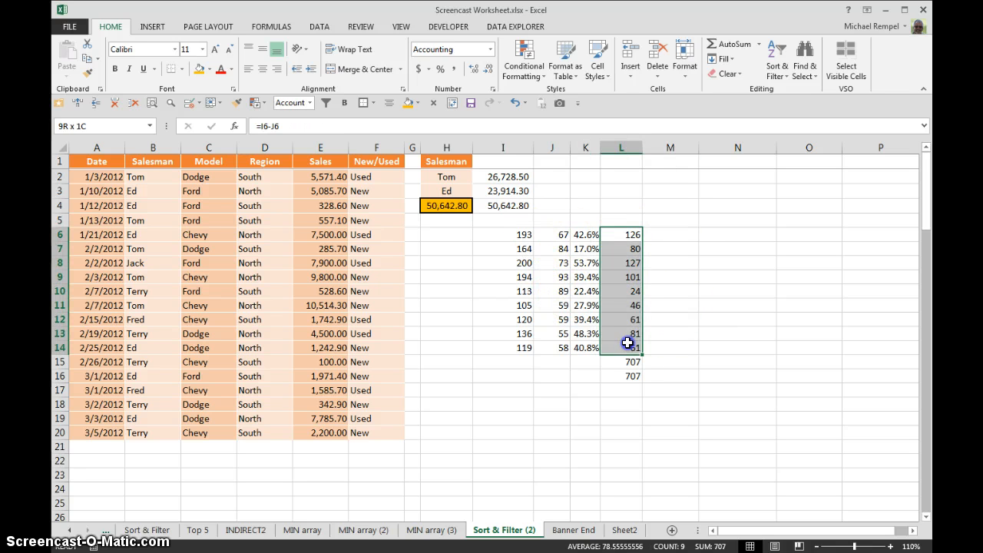
# Enter =K6*L6 in M6 and fill the formula down to M14
pyautogui.click(680, 236)
pyautogui.write('=')
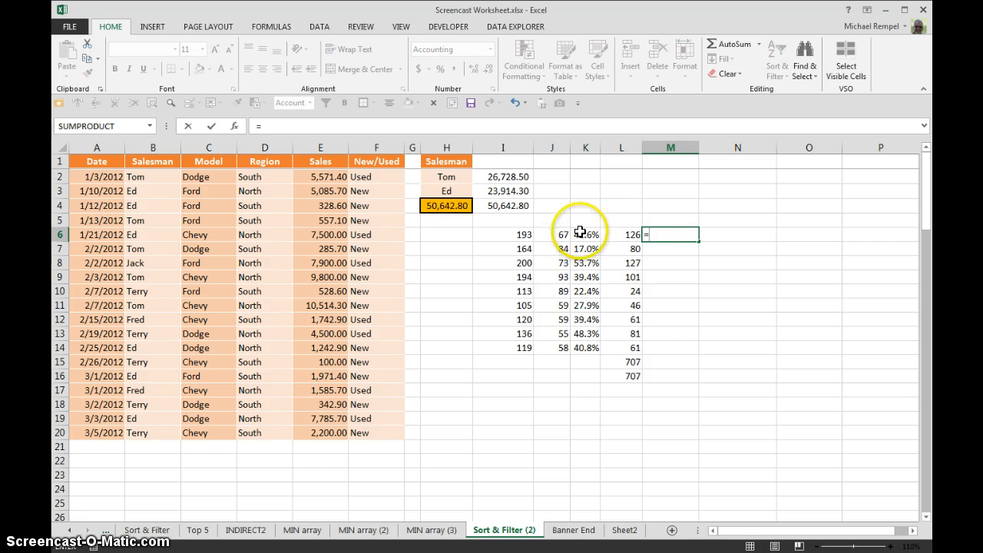
pyautogui.click(583, 233)
pyautogui.write('*')
pyautogui.click(626, 234)
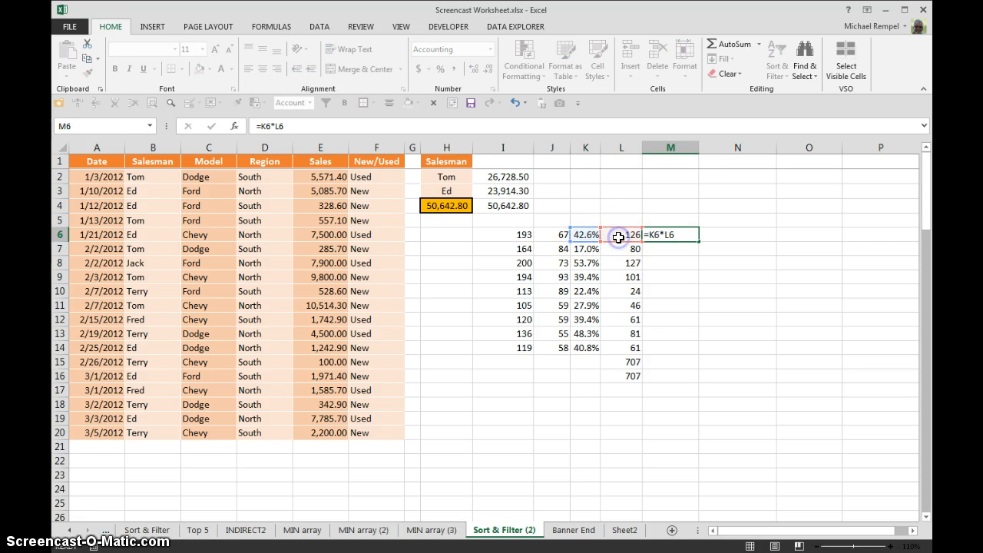
pyautogui.press('Return')
pyautogui.click(691, 237)
pyautogui.moveTo(703, 241); pyautogui.dragTo(691, 355)
# Add an AutoSum total of the column M products in M15
pyautogui.click(682, 360)
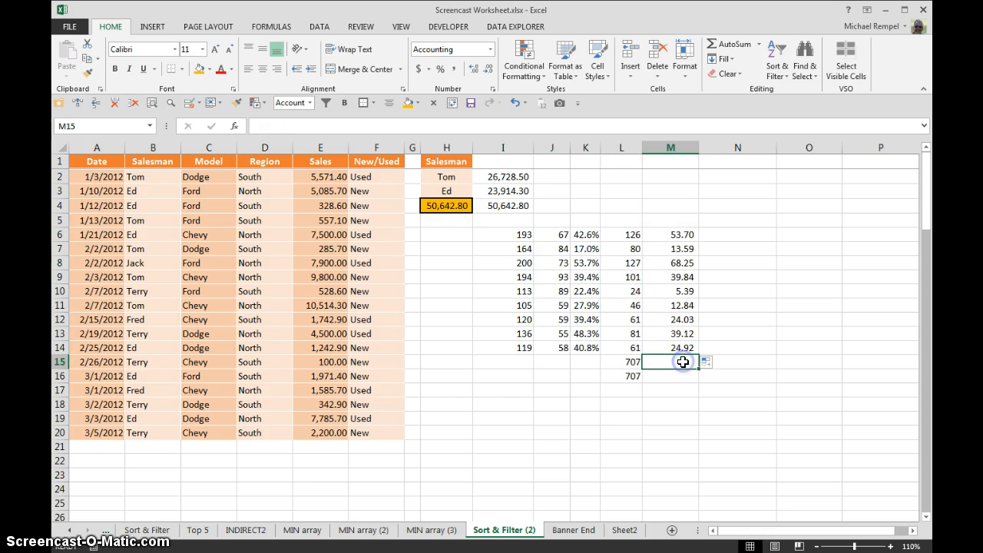
pyautogui.hotkey('alt', '=')
pyautogui.press('Return')
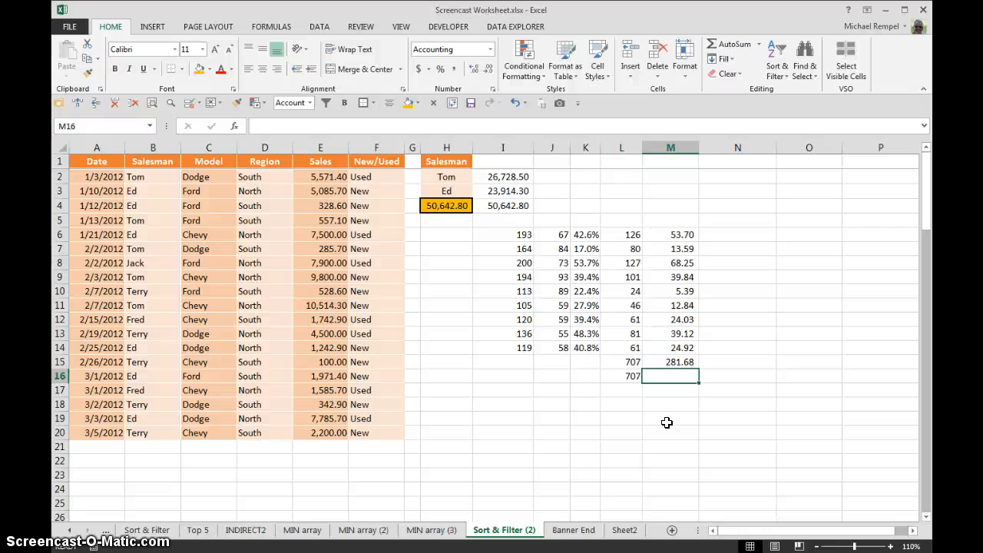
# Start a SUMPRODUCT formula in M16 with the range difference (I6:I14-J6:J14) in its own parentheses
pyautogui.write('=sump')
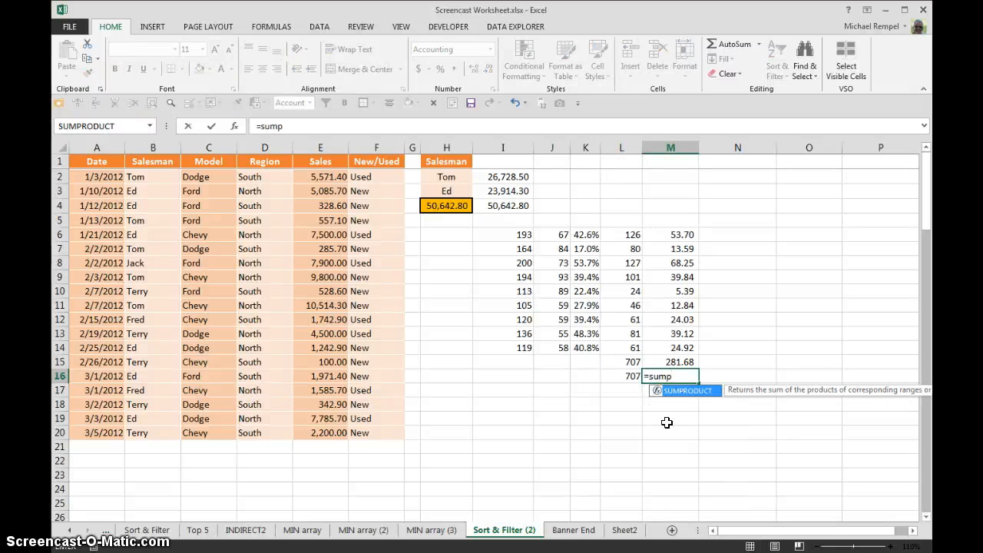
pyautogui.press('Tab')
pyautogui.write('(')
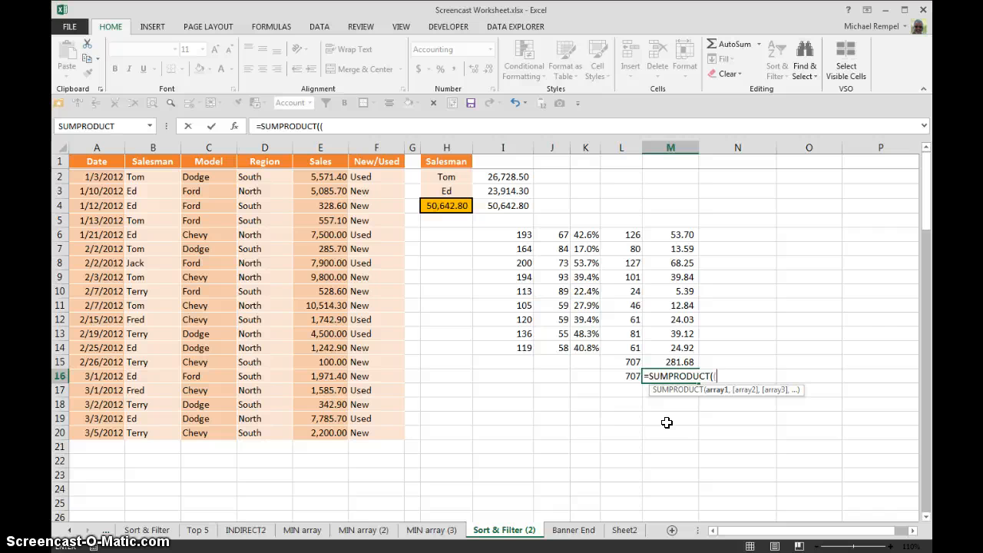
pyautogui.moveTo(520, 234); pyautogui.dragTo(518, 349)
pyautogui.write('-')
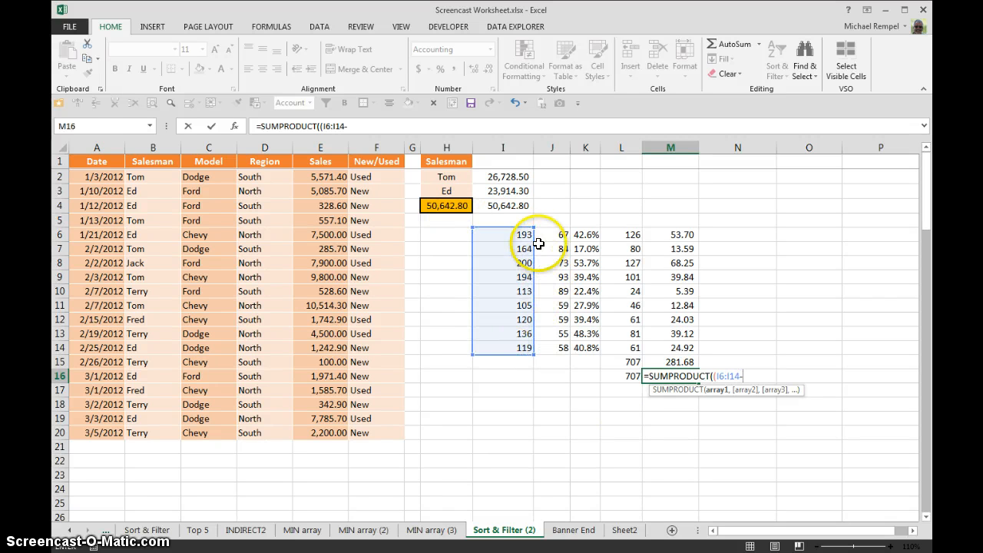
pyautogui.moveTo(547, 235); pyautogui.dragTo(547, 349)
pyautogui.write(')')
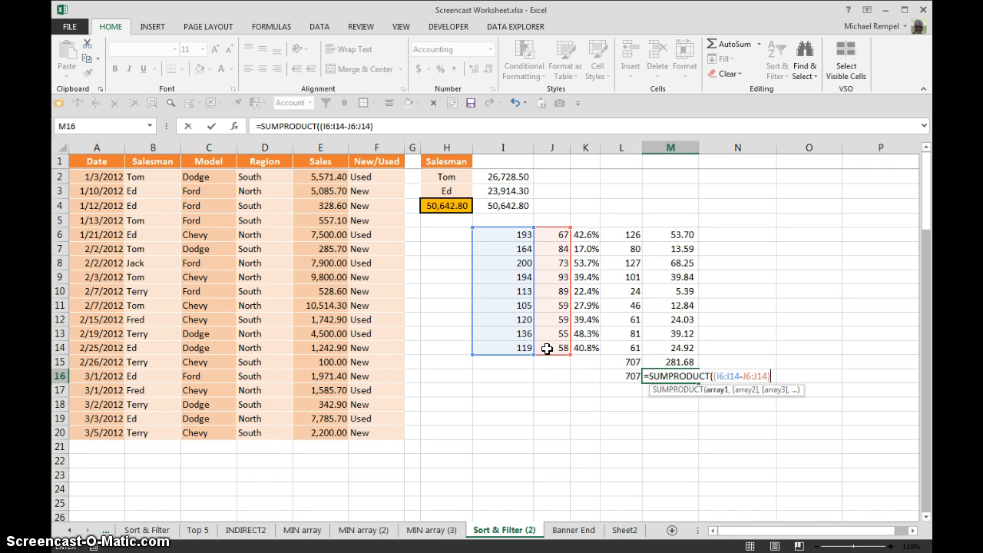
# Multiply the difference by K6:K14 and complete the M16 formula as =SUMPRODUCT((I6:I14-J6:J14)*K6:K14)
pyautogui.click(389, 127)
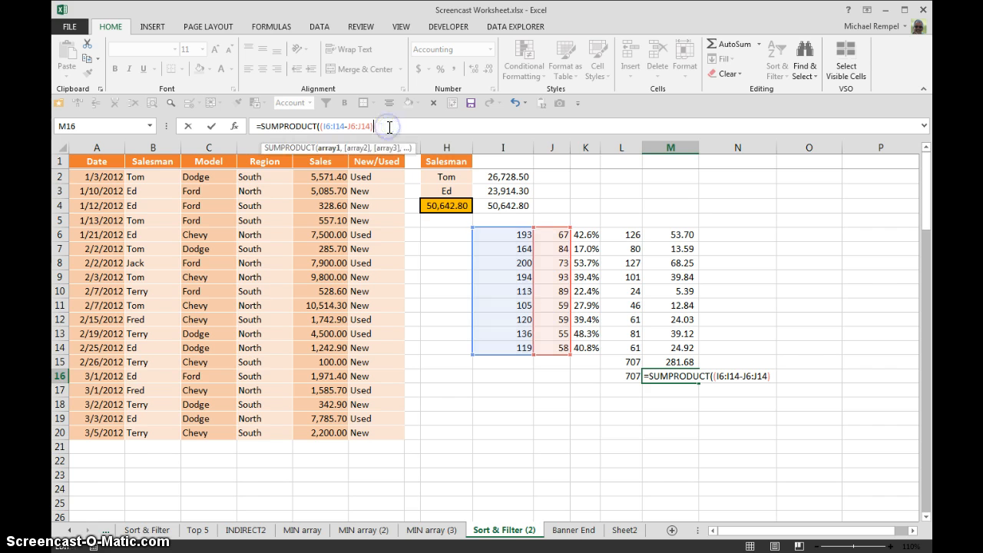
pyautogui.write('*')
pyautogui.moveTo(586, 233); pyautogui.dragTo(596, 350)
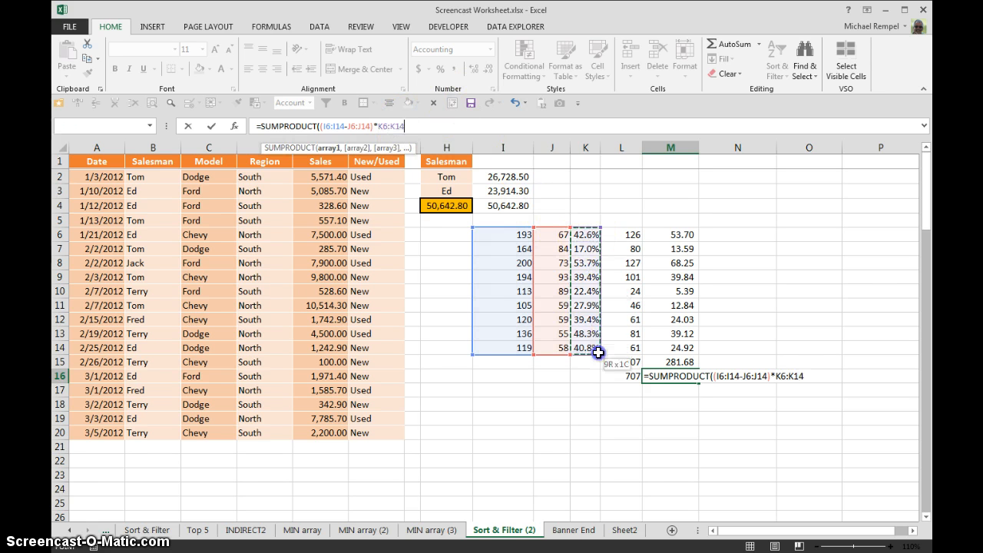
pyautogui.write(')')
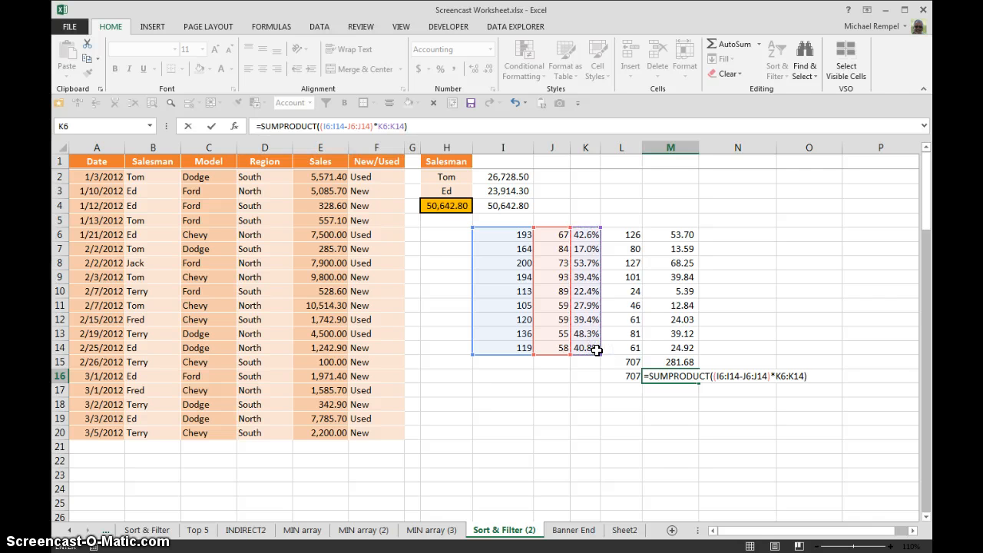
pyautogui.press('Return')
# Review the finished SUMPRODUCT formula in M16 and switch to the Banner End sheet
pyautogui.click(658, 379)
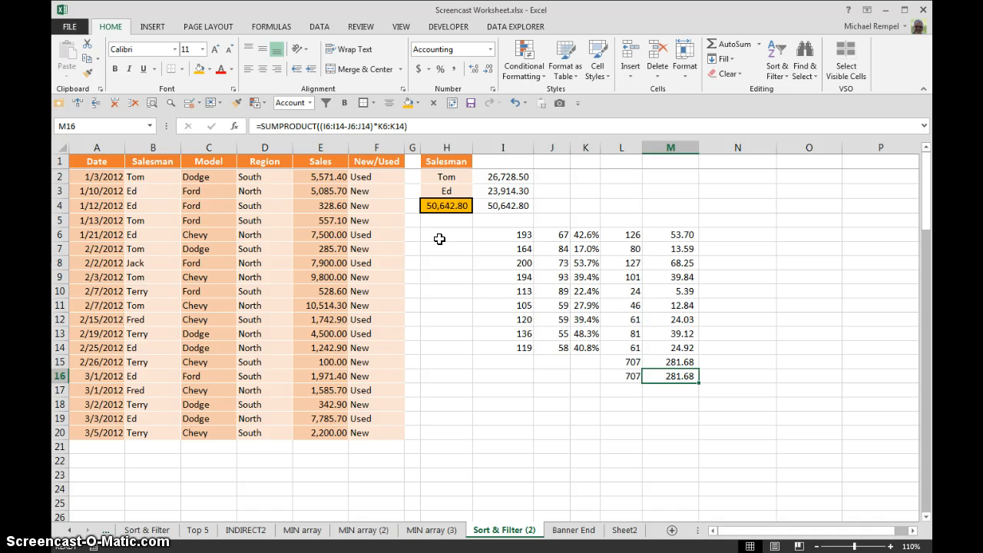
pyautogui.click(566, 532)
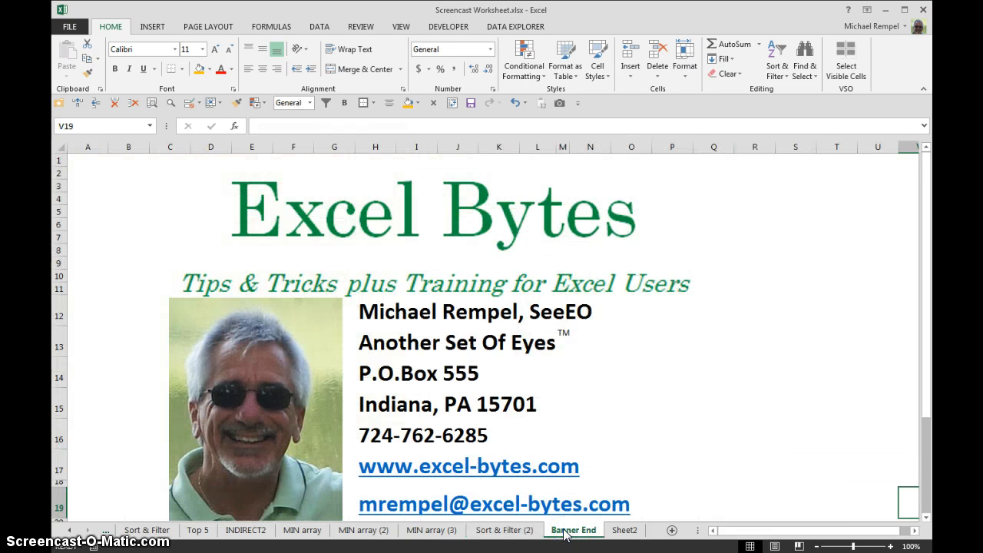